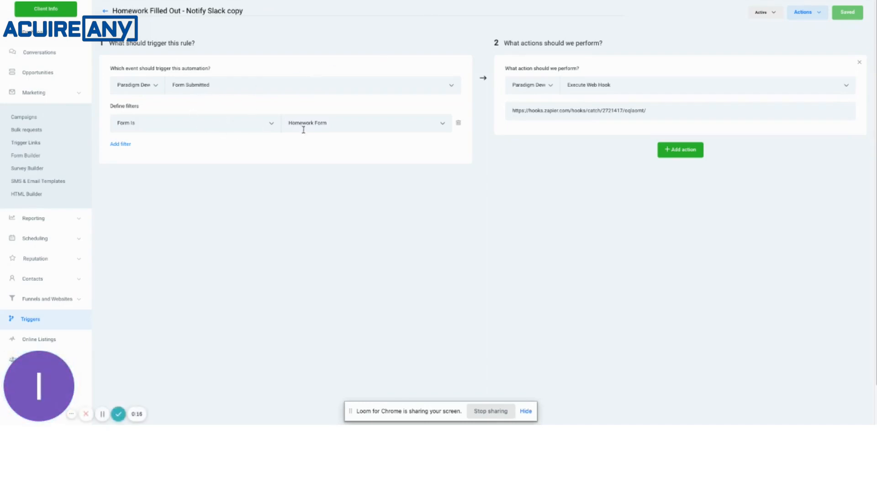
# Step: Open the Homework Form in the Form Builder and review its fields down to the image upload and submit button
pyautogui.click(33, 156)
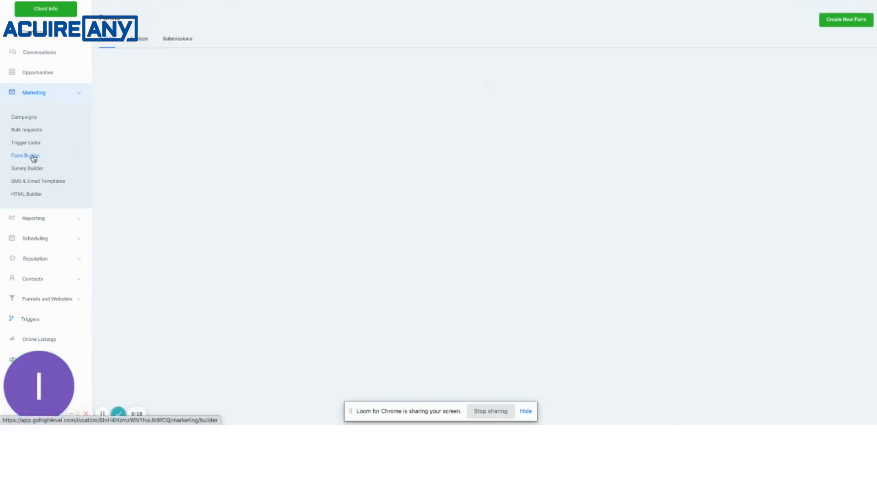
pyautogui.click(125, 178)
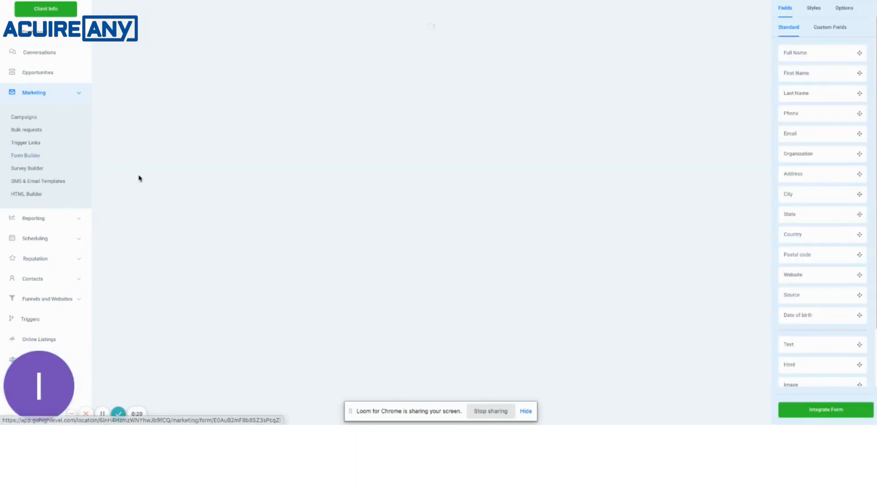
pyautogui.scroll(-3, 422, 192)
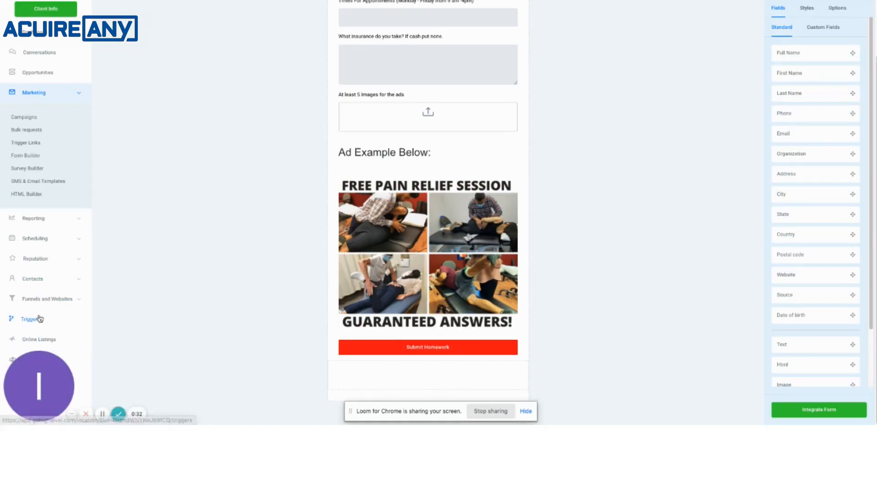
# Step: Open the trigger "Homework Filled Out - Notify Slack copy" to check its form filter and webhook action
pyautogui.click(32, 319)
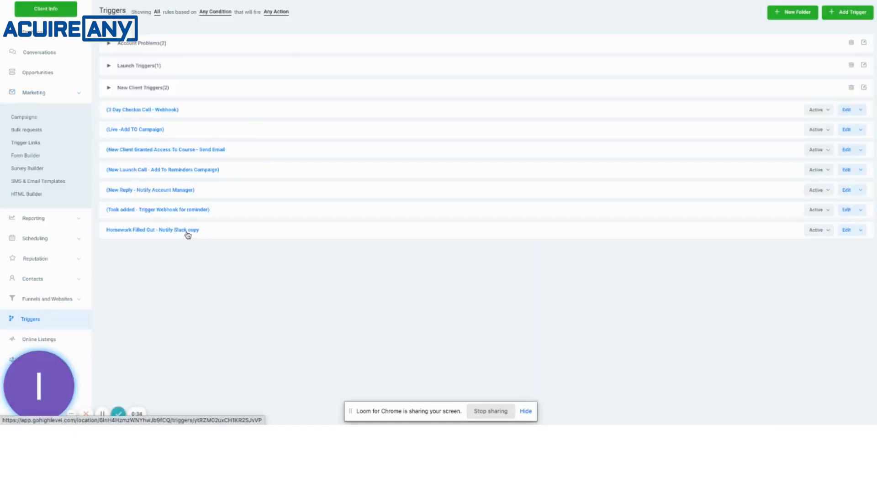
pyautogui.click(187, 233)
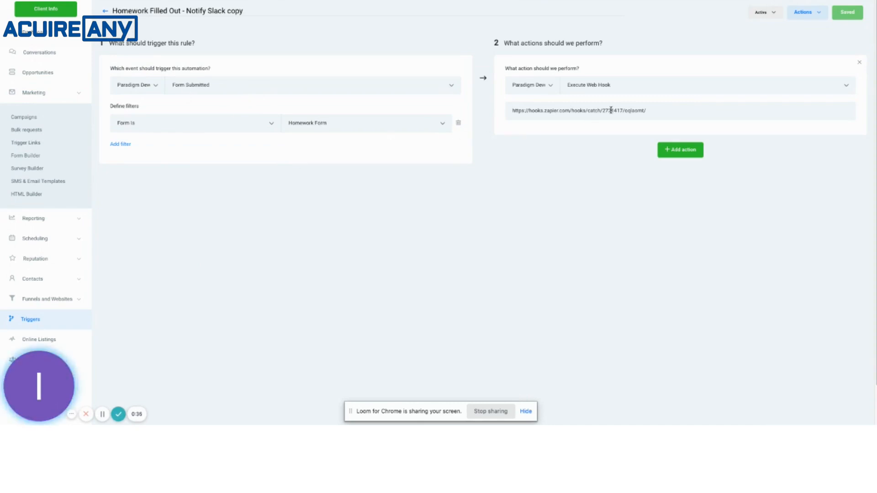
# Step: Switch to the Zapier zap and examine the Catch Hook trigger's webhook URL and the image links in its sample request
pyautogui.click(420, 1)
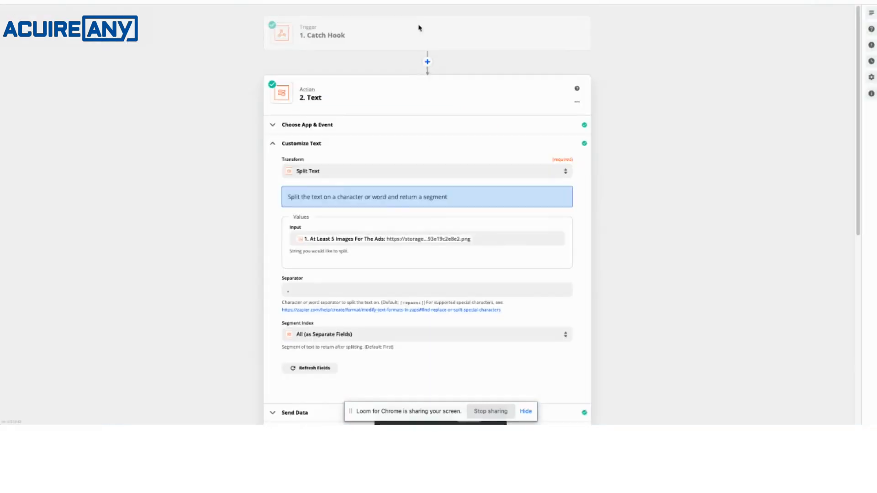
pyautogui.click(354, 47)
pyautogui.click(342, 78)
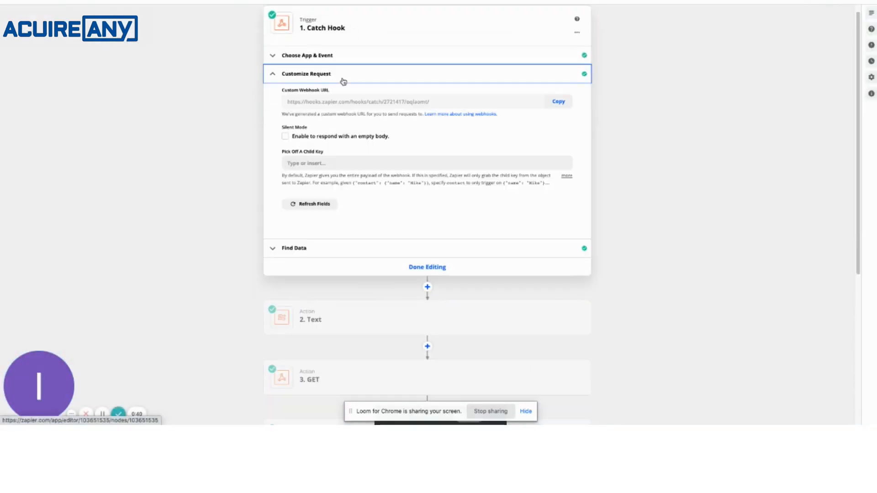
pyautogui.click(269, 259)
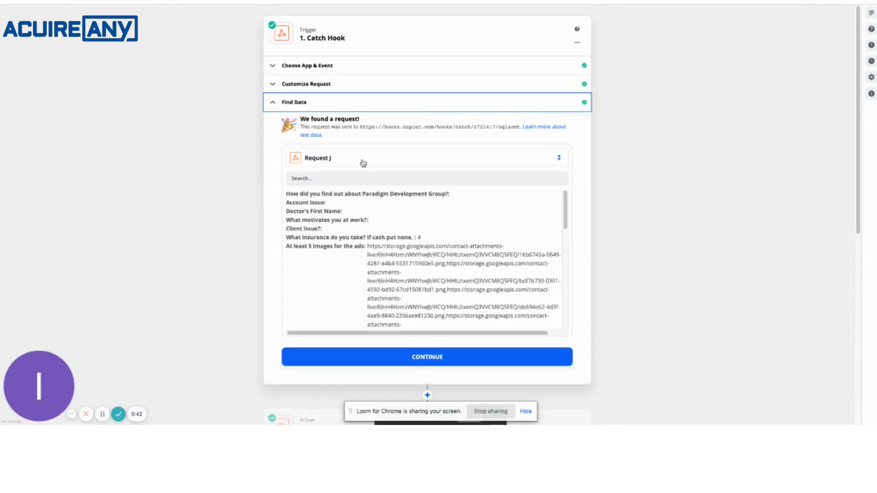
pyautogui.moveTo(367, 246); pyautogui.dragTo(446, 313)
pyautogui.scroll(-1, 445, 313)
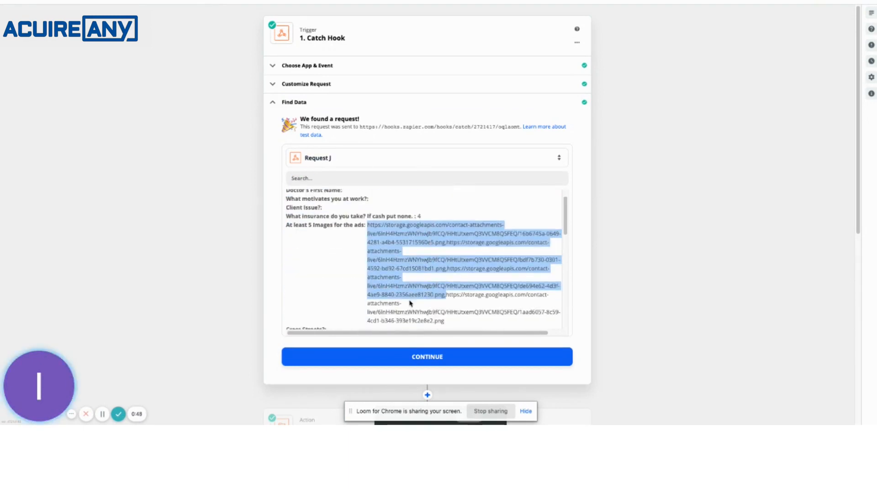
pyautogui.click(416, 307)
pyautogui.scroll(-5, 294, 225)
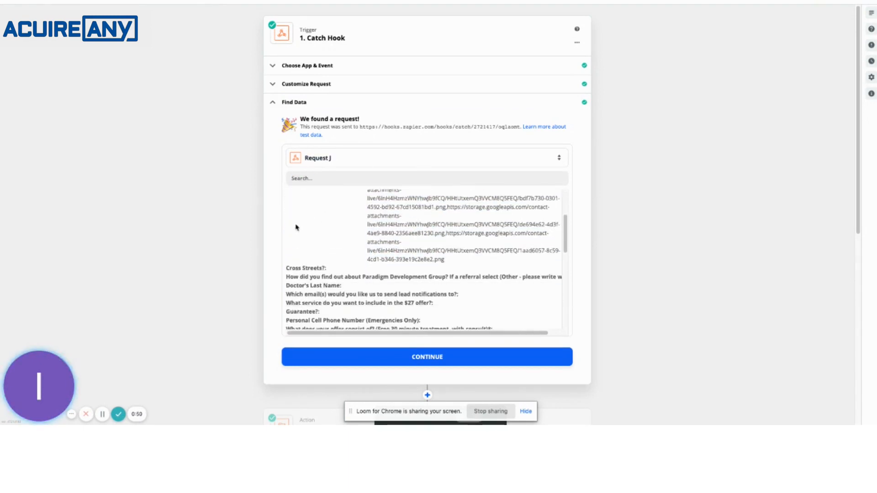
# Step: Open step 4, Send Direct Message in Slack, and review its message settings down to Attach Image By URL
pyautogui.scroll(-8, 213, 215)
pyautogui.click(380, 202)
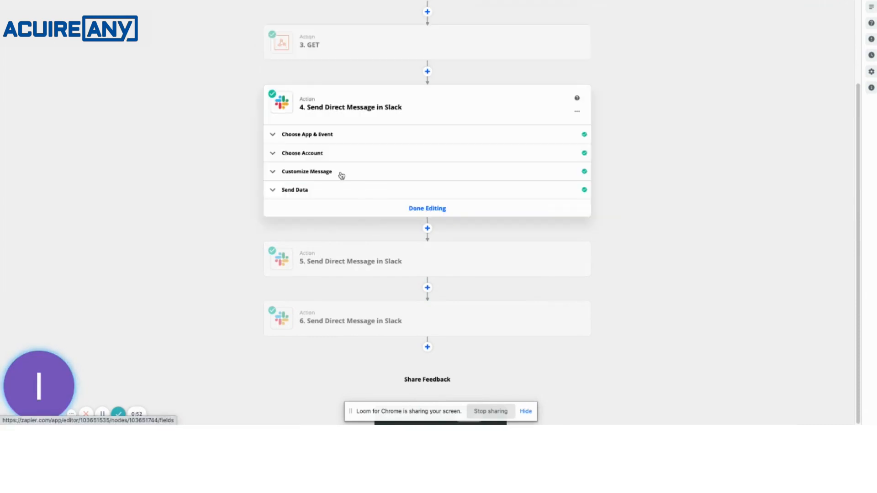
pyautogui.click(325, 172)
pyautogui.scroll(-7, 387, 229)
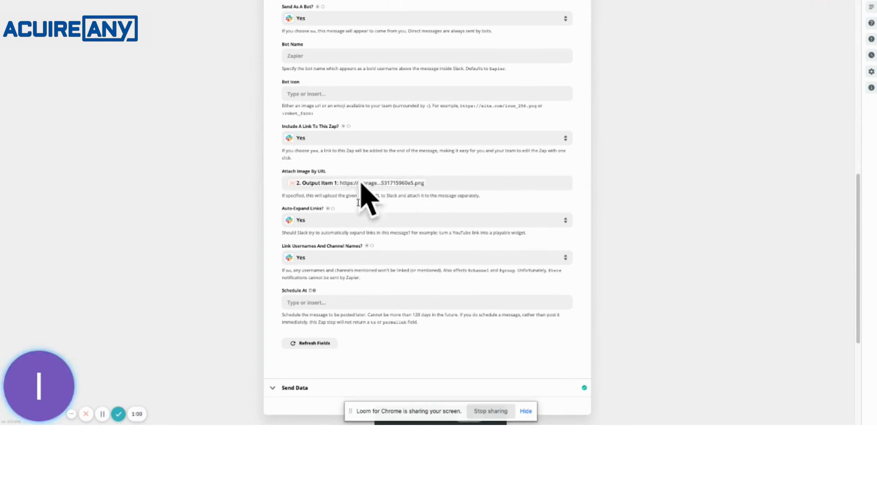
# Step: Open step 2, Text, and review its app and event, then its Split Text customization
pyautogui.scroll(10, 397, 146)
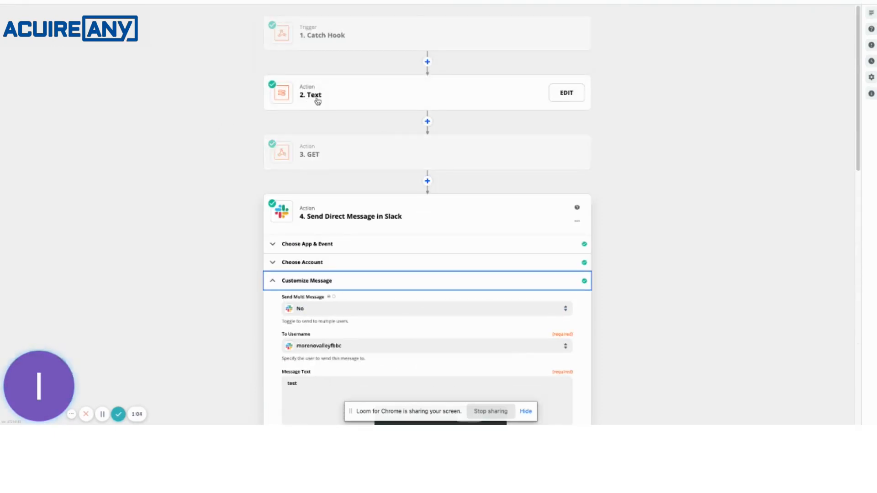
pyautogui.click(317, 101)
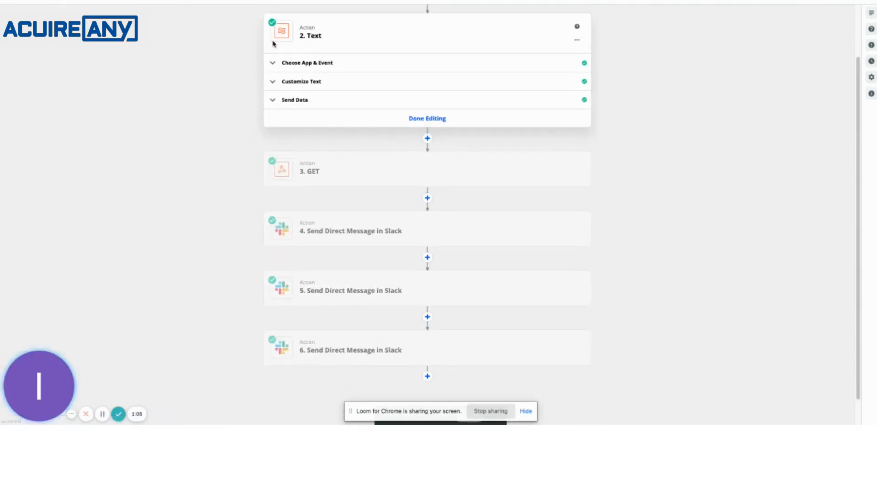
pyautogui.click(313, 125)
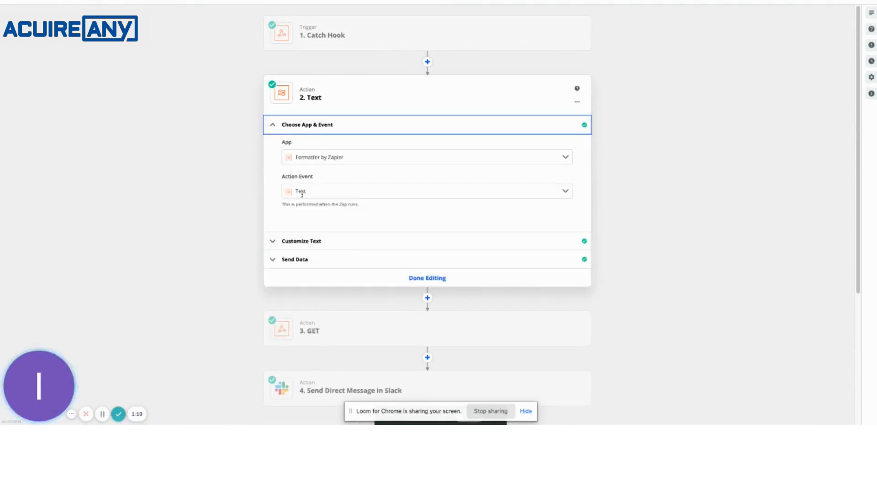
pyautogui.click(309, 241)
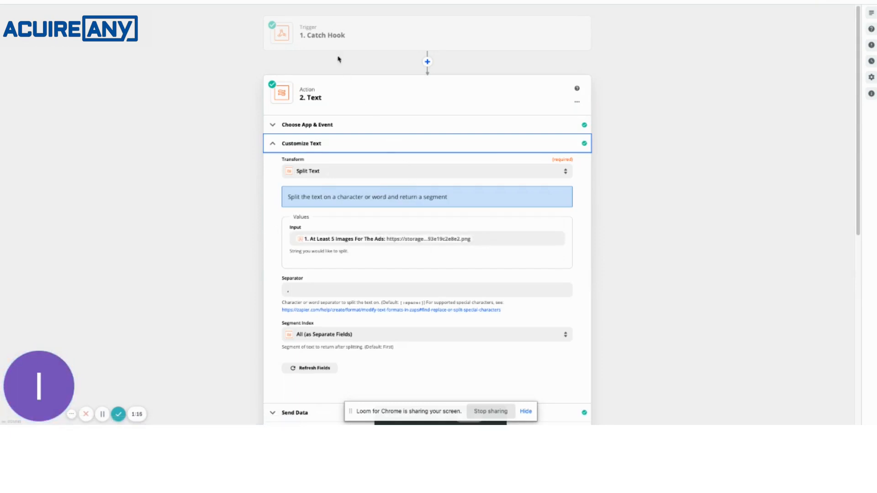
# Step: Check the Text step's Separator field and the available Segment Index options, leaving both settings as they are
pyautogui.scroll(-1, 470, 269)
pyautogui.click(311, 277)
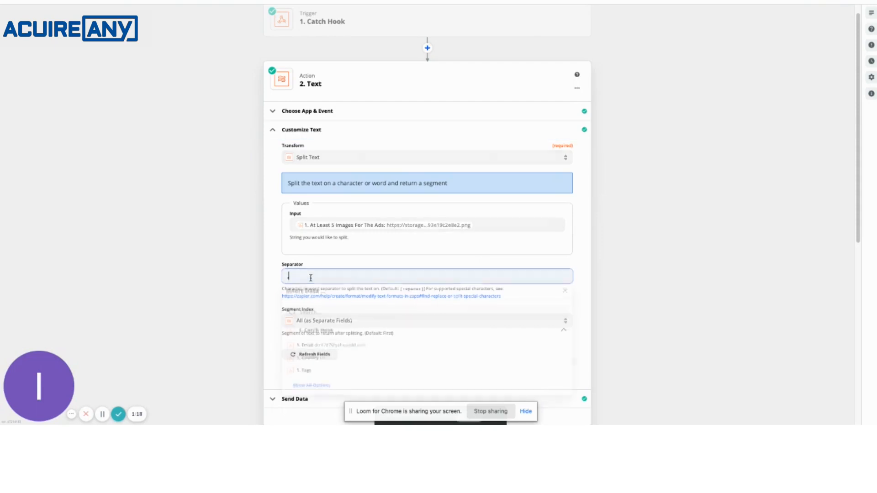
pyautogui.click(280, 283)
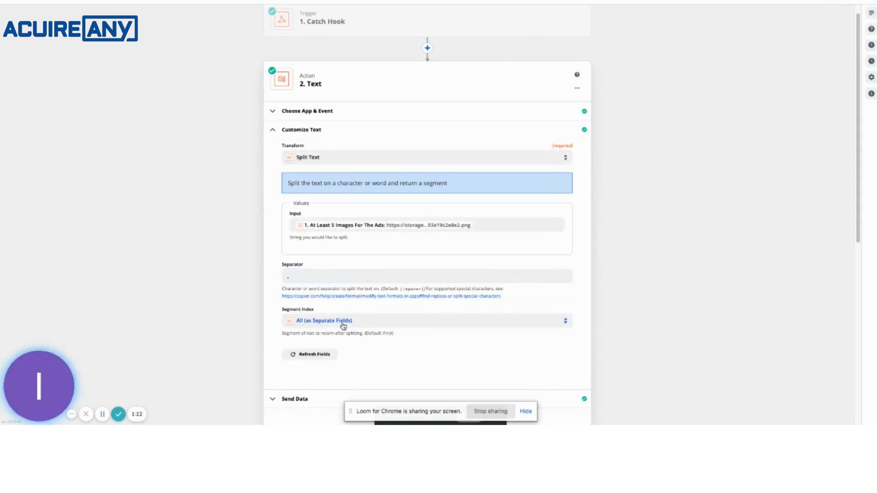
pyautogui.click(380, 327)
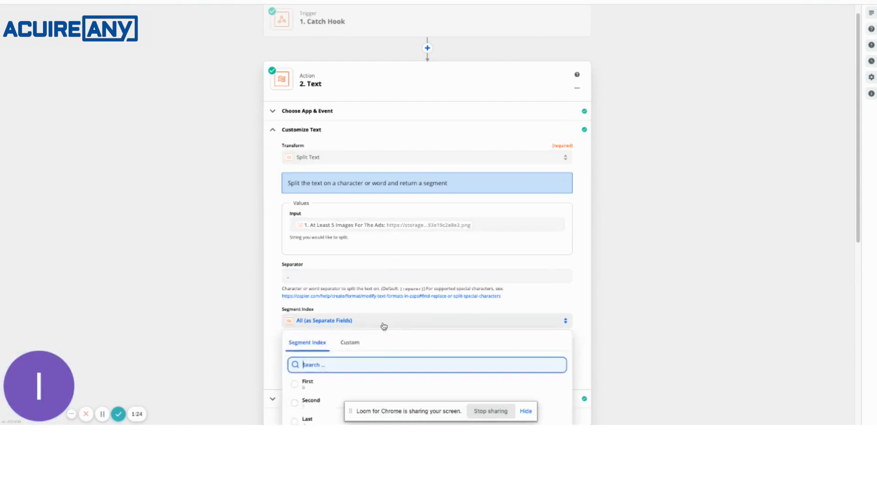
pyautogui.scroll(-7, 384, 325)
pyautogui.click(235, 152)
pyautogui.scroll(1, 274, 137)
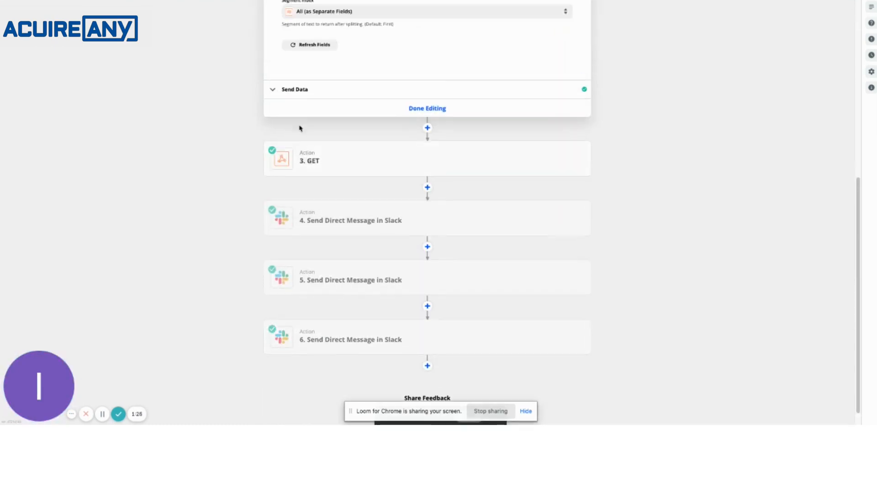
# Step: Inspect the Text step's test output, checking the separate image URL items
pyautogui.click(289, 90)
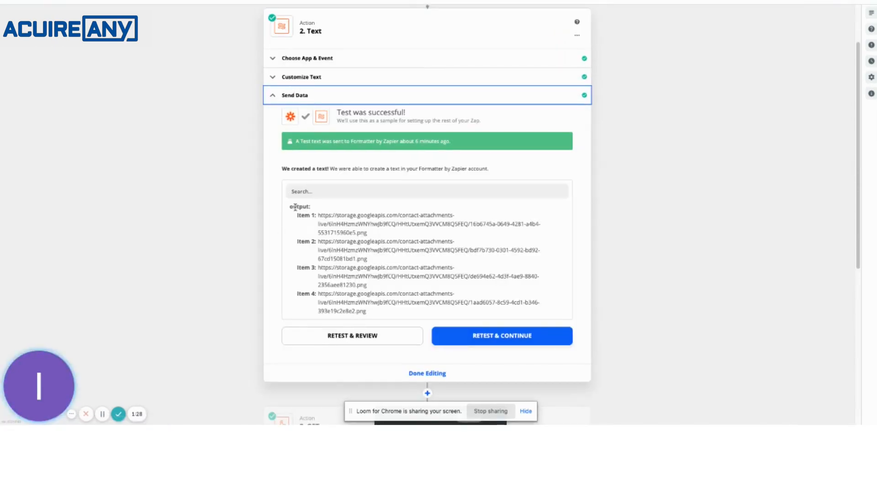
pyautogui.moveTo(318, 215); pyautogui.dragTo(389, 315)
pyautogui.click(276, 271)
# Step: In Slack message step 4, check which Text output items can be inserted into Attach Image By URL, without changing the field
pyautogui.scroll(-6, 239, 227)
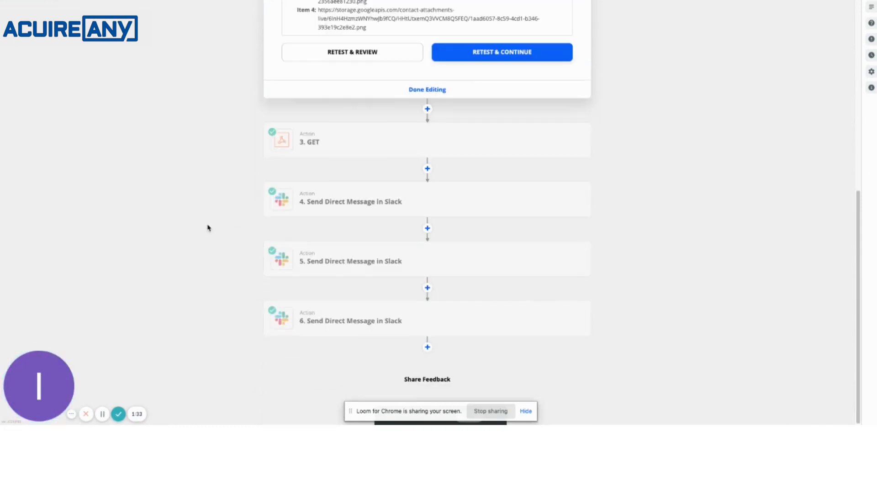
pyautogui.click(366, 211)
pyautogui.click(337, 178)
pyautogui.scroll(-5, 319, 180)
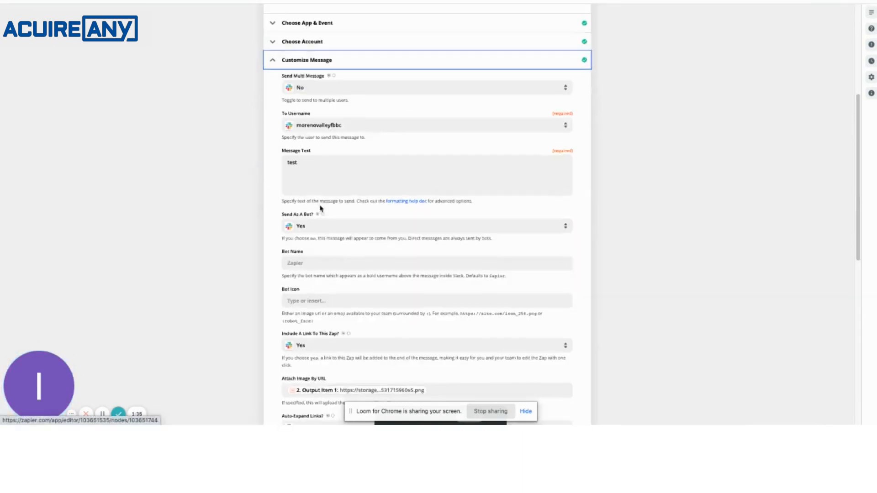
pyautogui.click(430, 273)
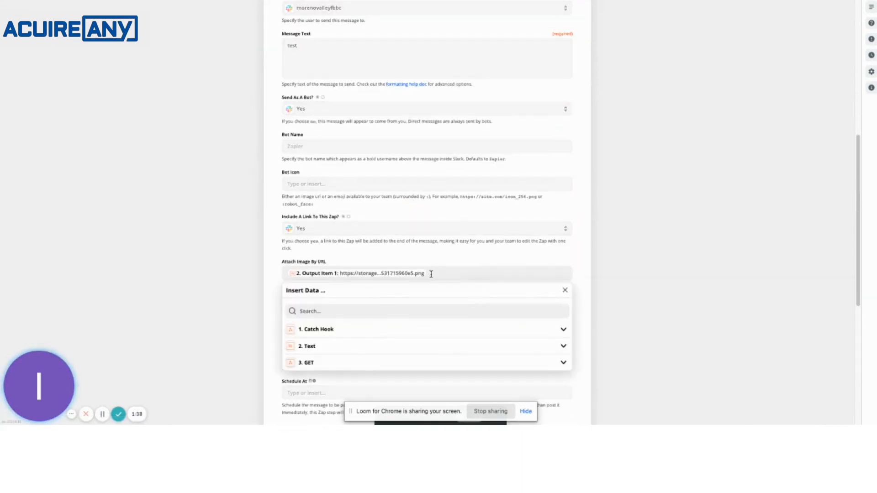
pyautogui.click(341, 346)
pyautogui.scroll(-2, 361, 343)
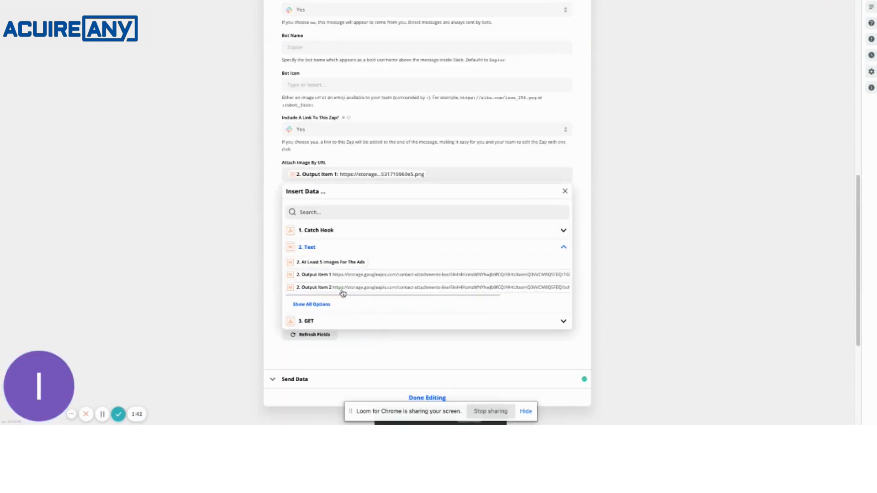
pyautogui.click(218, 223)
pyautogui.scroll(1, 450, 208)
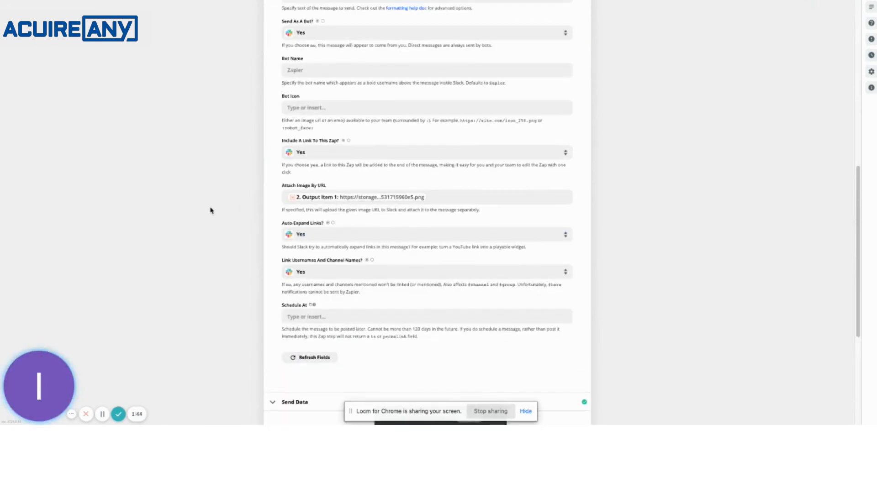
# Step: Open step 5, Send Direct Message in Slack, and check which output item its Attach Image By URL field uses
pyautogui.scroll(-5, 242, 196)
pyautogui.click(340, 255)
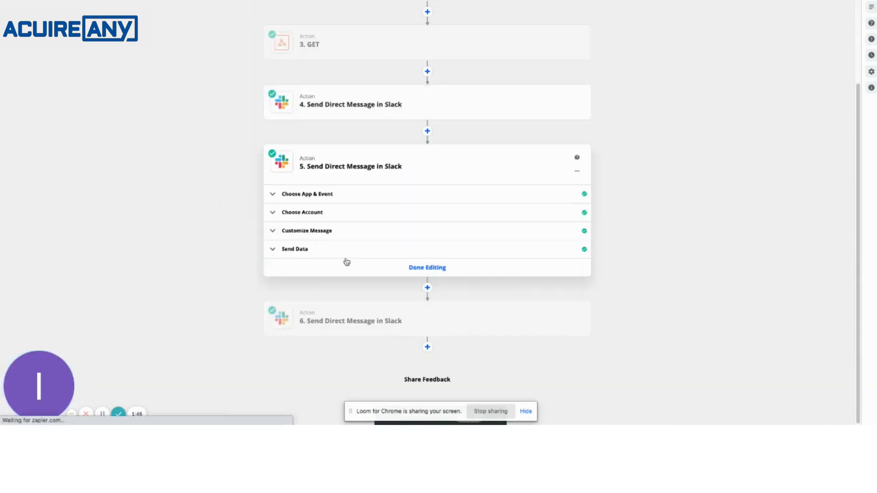
pyautogui.click(337, 231)
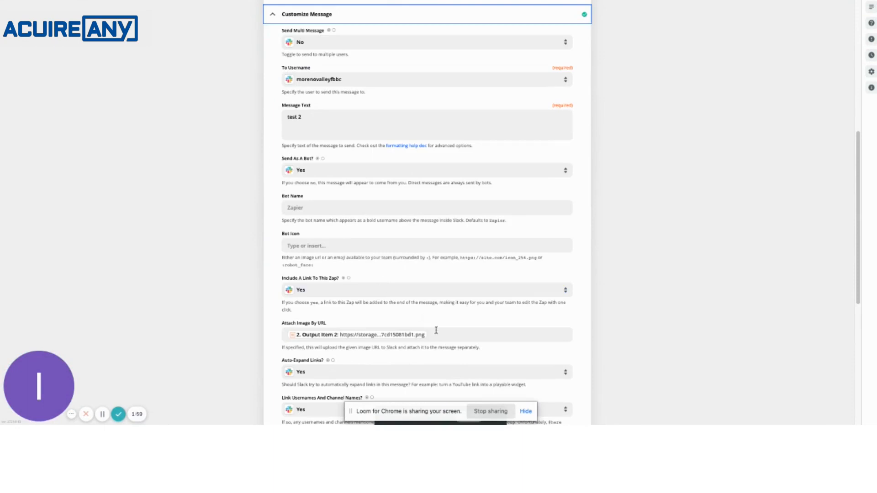
pyautogui.click(434, 331)
pyautogui.click(237, 311)
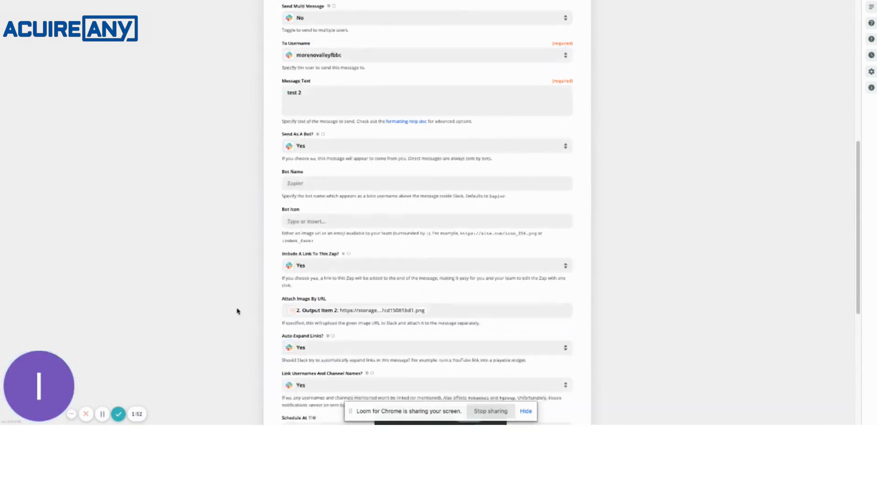
# Step: Open step 3, GET, and examine its Customize Request settings, including the contact lookup URL, query parameters and headers
pyautogui.scroll(-5, 237, 312)
pyautogui.scroll(20, 237, 290)
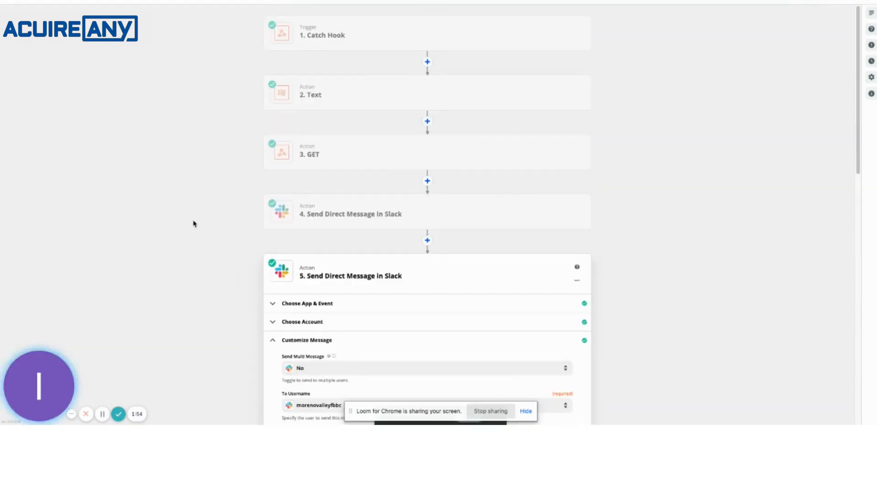
pyautogui.click(325, 161)
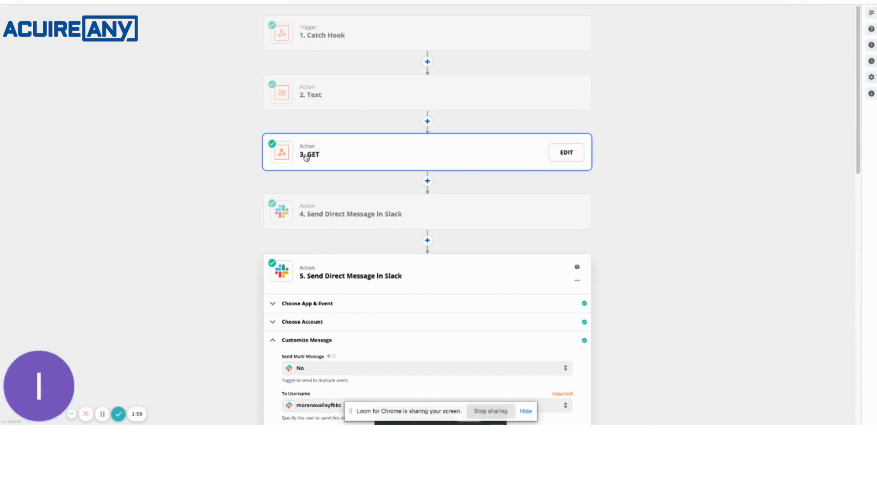
pyautogui.click(321, 116)
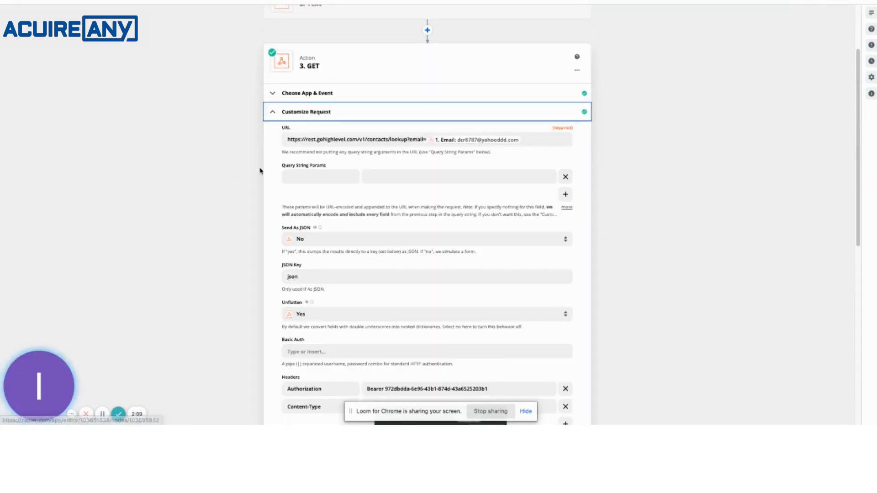
pyautogui.scroll(-8, 378, 219)
pyautogui.scroll(10, 473, 130)
pyautogui.scroll(-1, 397, 204)
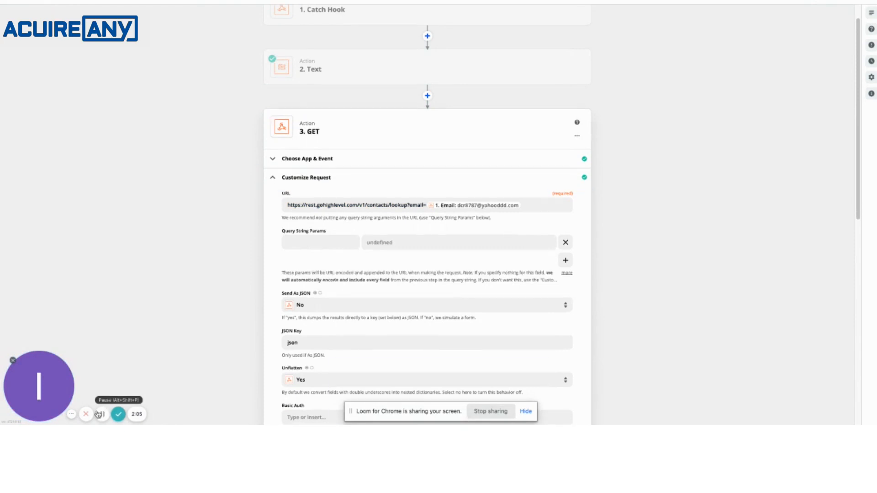
pyautogui.scroll(-1, 451, 183)
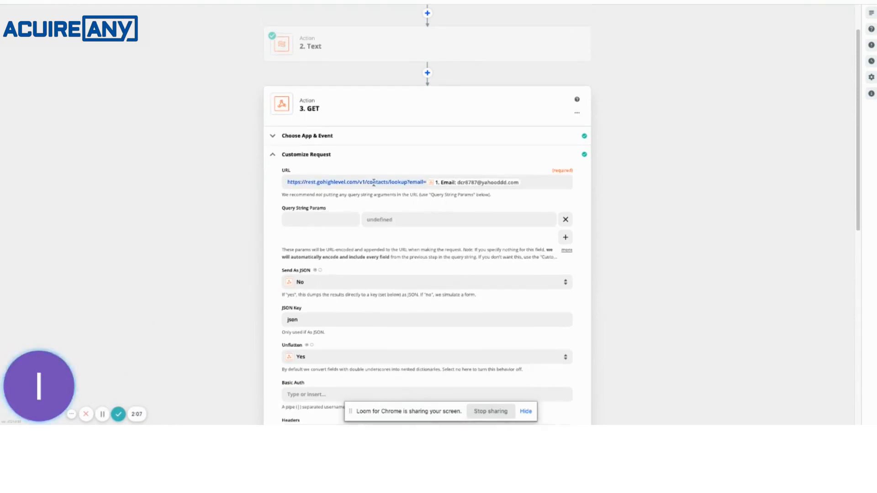
pyautogui.scroll(-1, 402, 184)
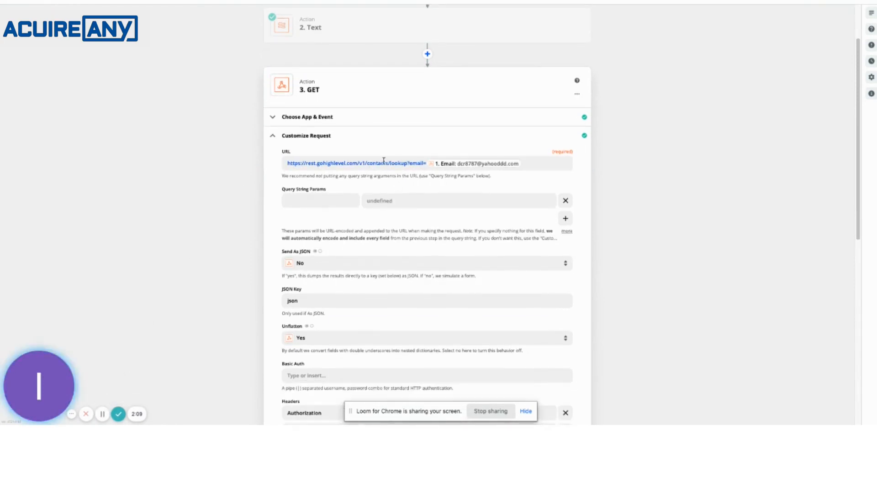
# Step: Examine the GET step's lookup URL with its Email field and the Authorization and Content-Type headers, highlighting the API key placeholder
pyautogui.scroll(-1, 395, 168)
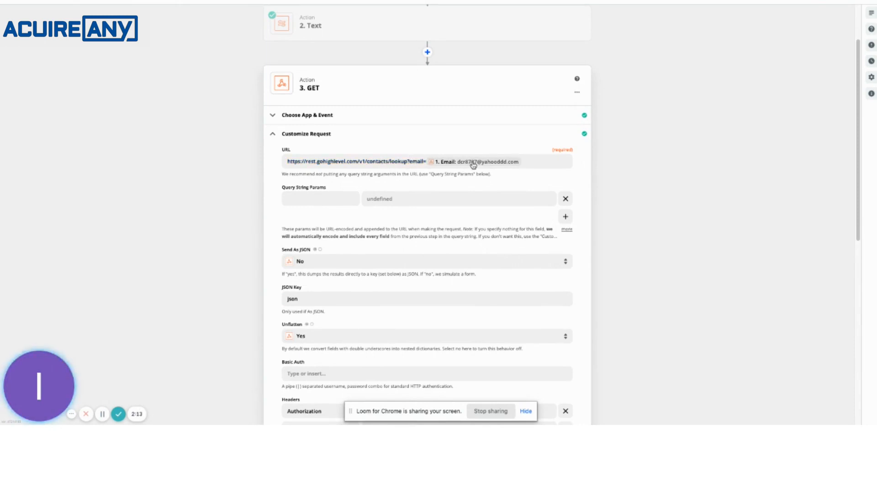
pyautogui.scroll(-1, 496, 161)
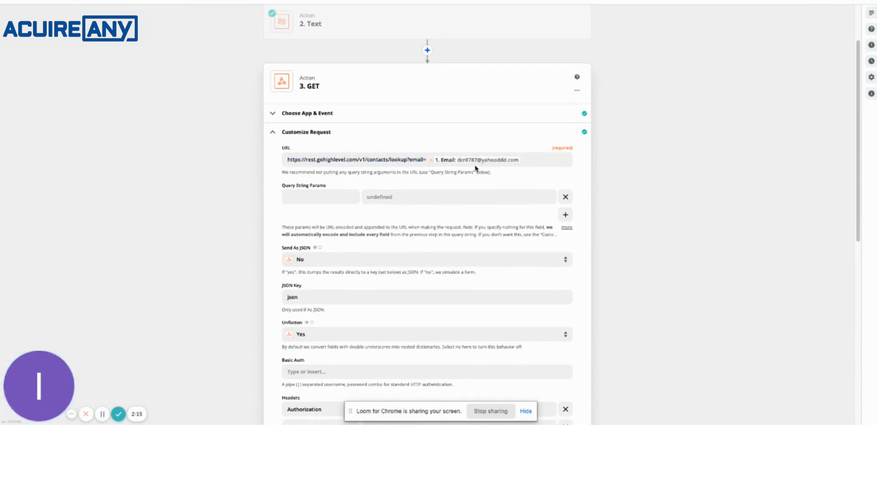
pyautogui.scroll(2, 463, 145)
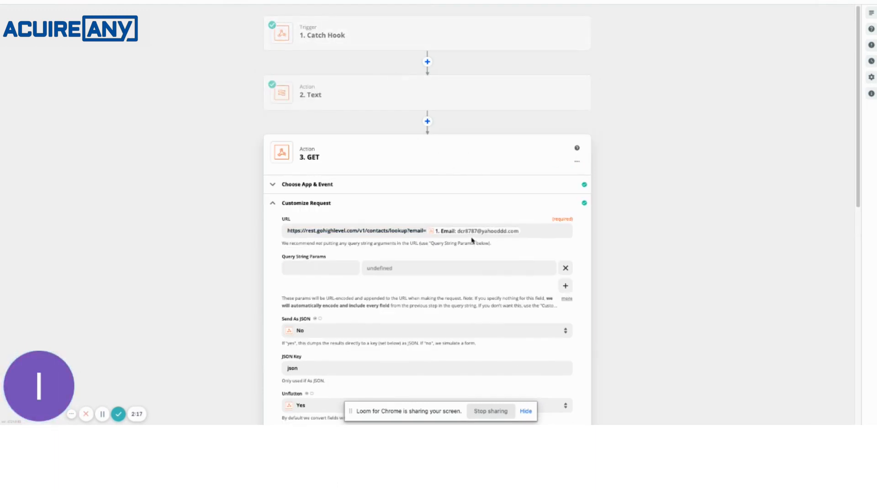
pyautogui.scroll(-4, 466, 246)
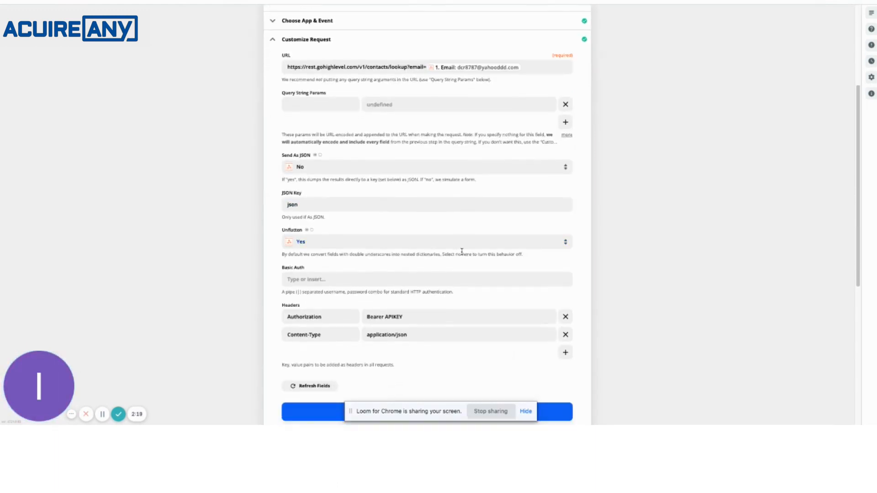
pyautogui.scroll(-2, 462, 251)
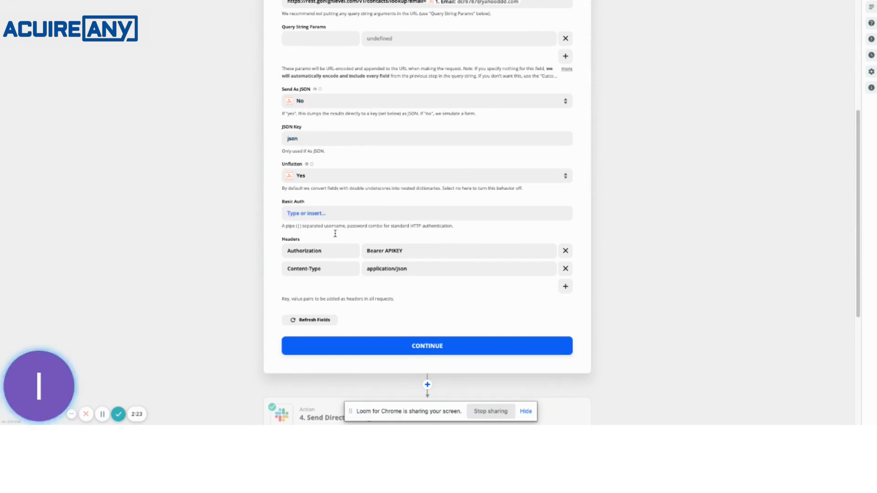
pyautogui.doubleClick(310, 250)
pyautogui.click(307, 269)
pyautogui.click(369, 250)
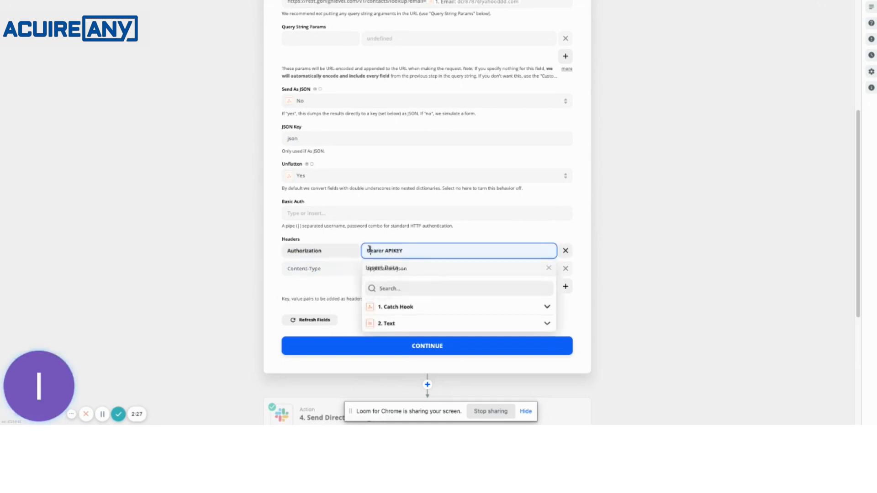
pyautogui.doubleClick(369, 250)
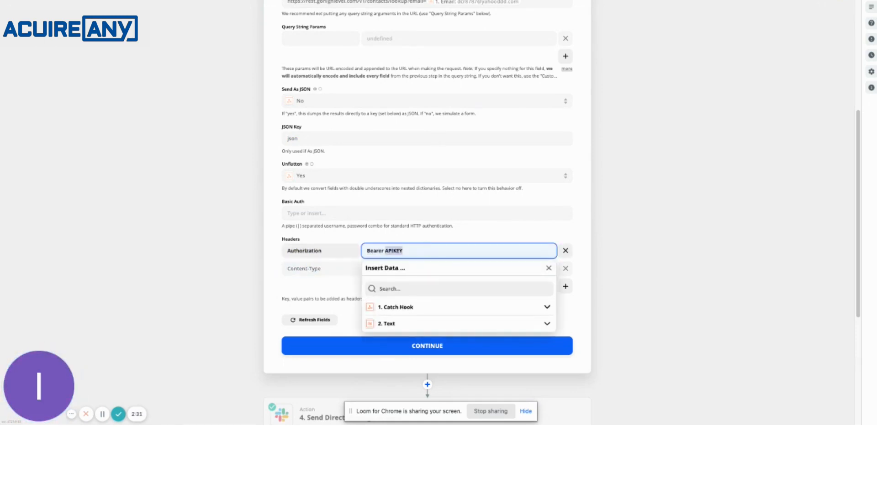
# Step: Switch to the RoboCoach site, open the Bell Fitness account's company settings and locate its API Key field
pyautogui.hotkey('ctrl', 'Tab')
pyautogui.click(156, 3)
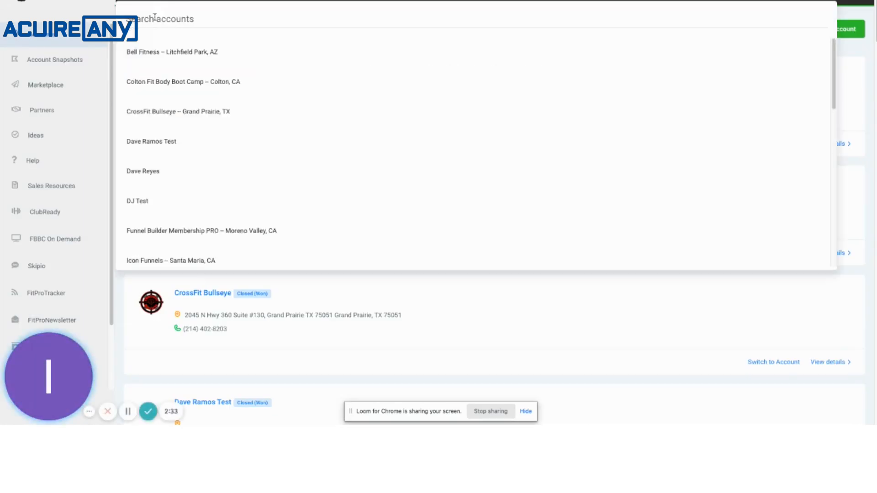
pyautogui.click(151, 57)
pyautogui.scroll(-8, 73, 219)
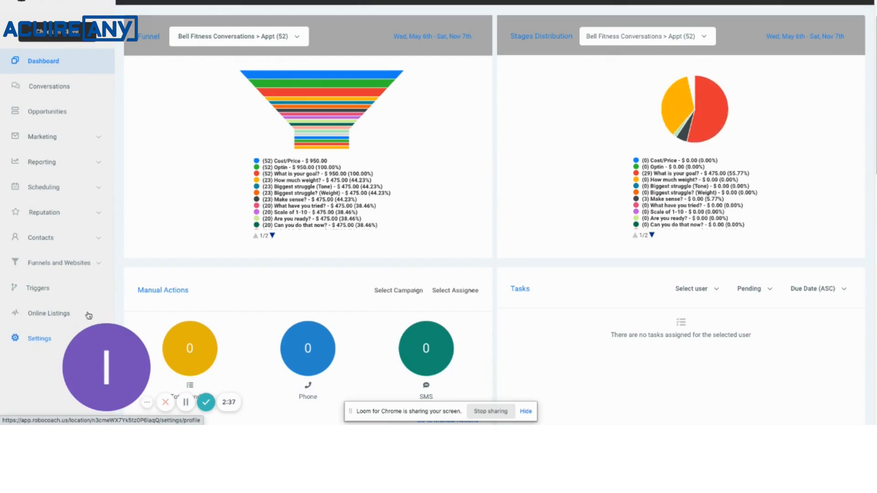
pyautogui.click(89, 315)
pyautogui.click(169, 35)
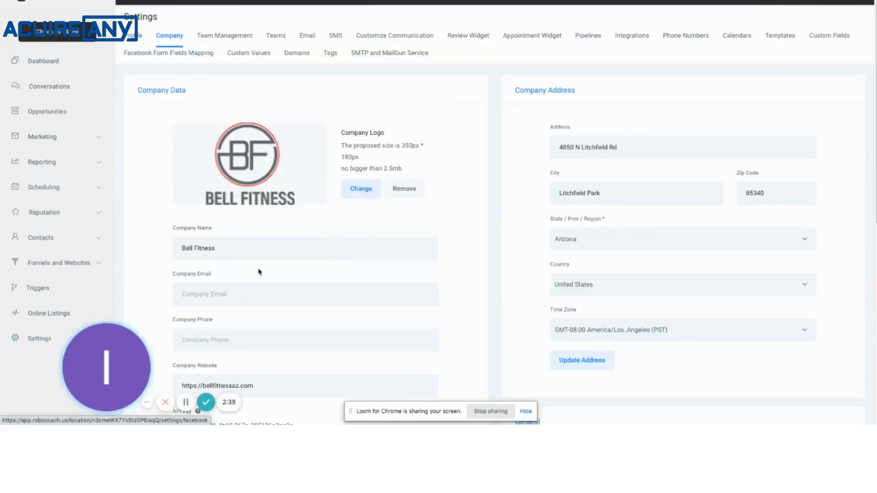
pyautogui.scroll(-2, 258, 272)
pyautogui.scroll(2, 238, 340)
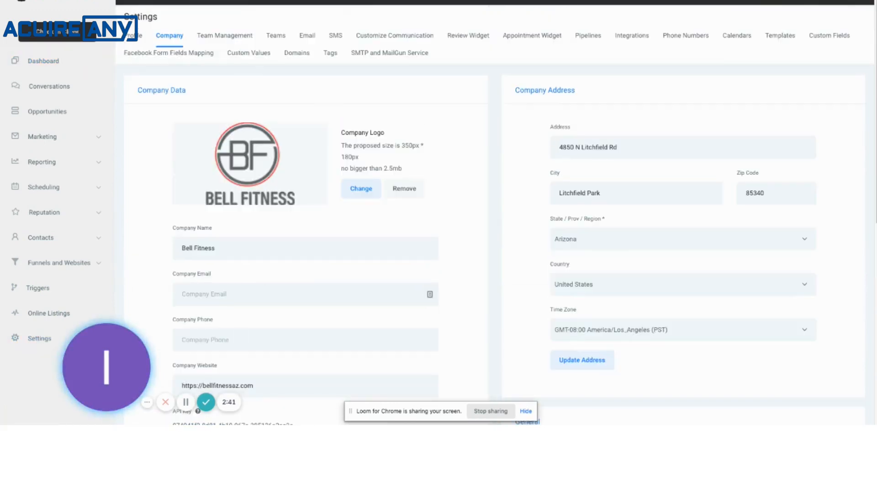
# Step: Return to the Zapier zap and continue the GET step from Customize Request to Send Data
pyautogui.hotkey('ctrl', 'Tab')
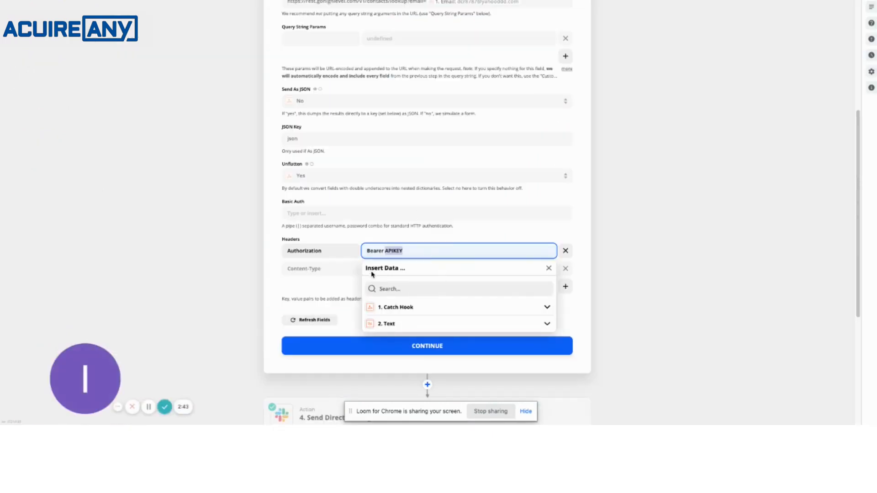
pyautogui.click(236, 269)
pyautogui.scroll(-3, 294, 296)
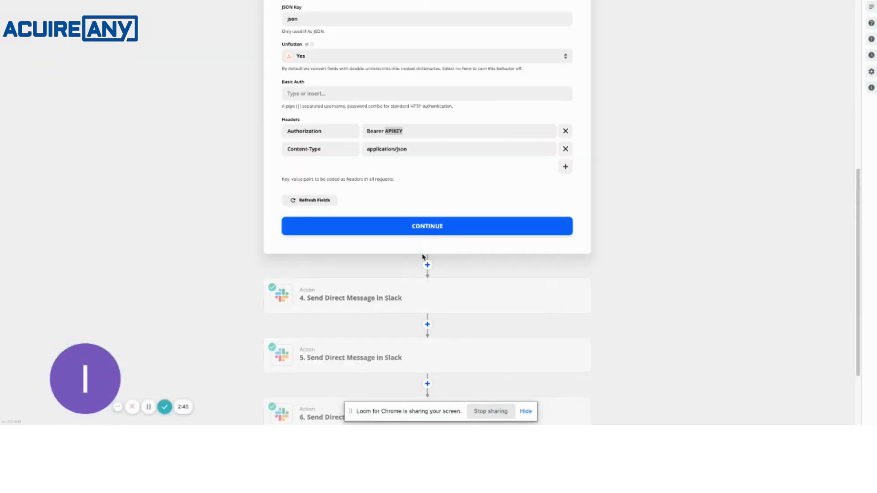
pyautogui.click(378, 234)
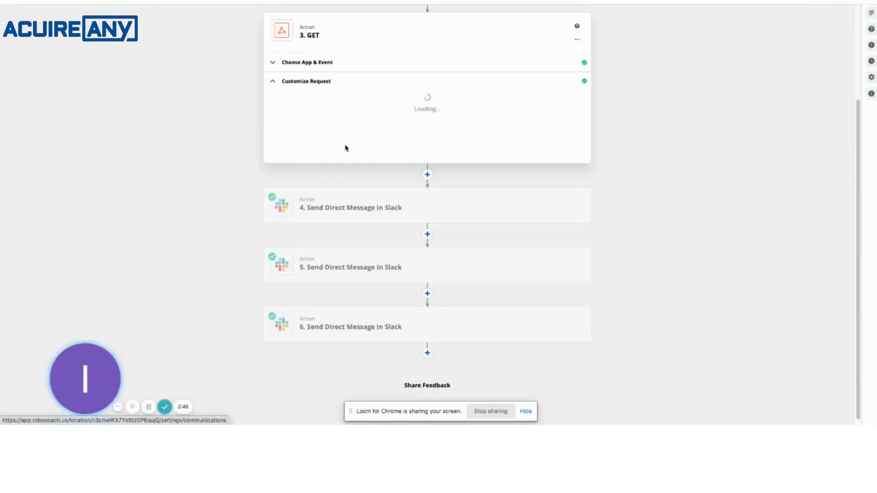
# Step: Examine the GET step's test output, highlighting the separate image URL of each uploaded attachment
pyautogui.moveTo(569, 238); pyautogui.dragTo(552, 345)
pyautogui.scroll(4, 560, 297)
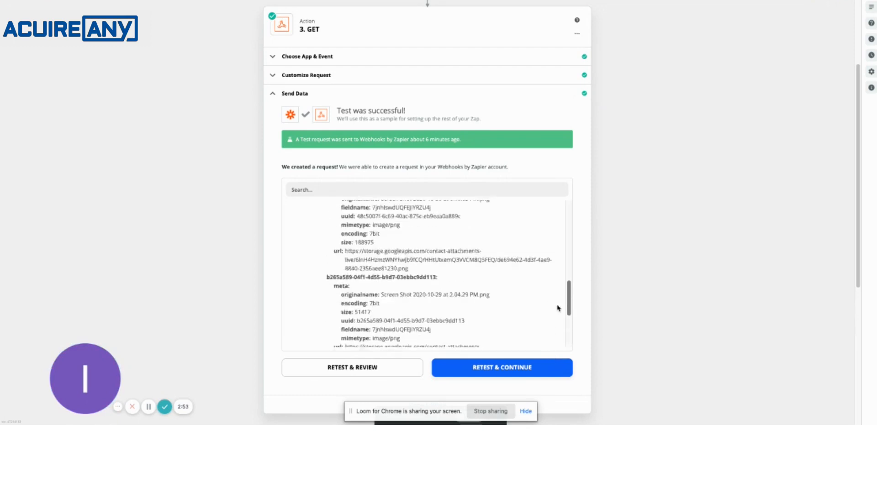
pyautogui.tripleClick(443, 297)
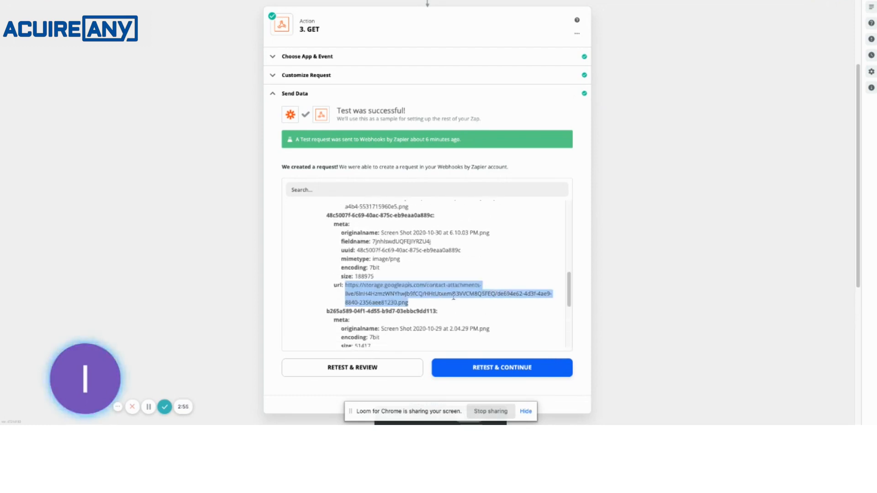
pyautogui.scroll(-2, 425, 280)
pyautogui.tripleClick(418, 278)
pyautogui.scroll(-1, 461, 278)
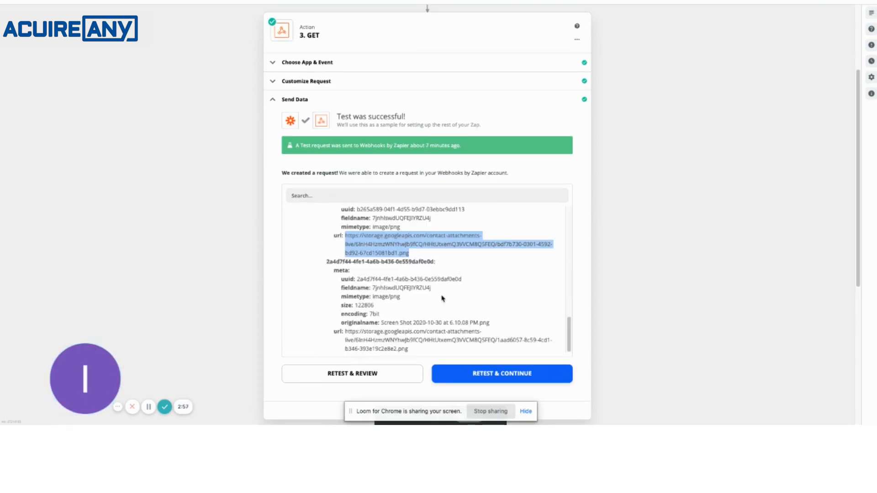
pyautogui.scroll(-1, 440, 295)
pyautogui.doubleClick(397, 317)
pyautogui.doubleClick(410, 308)
pyautogui.tripleClick(409, 309)
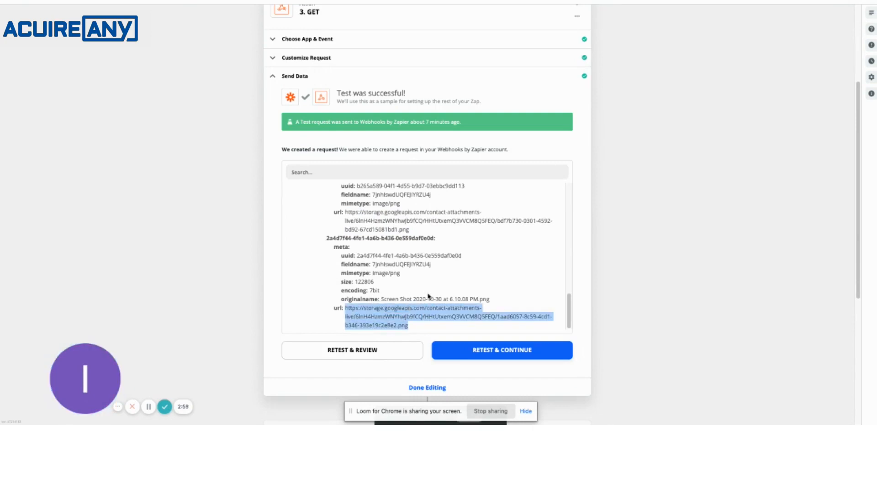
pyautogui.scroll(6, 430, 292)
pyautogui.scroll(-6, 432, 283)
# Step: Open the Customize Message settings of step 6, Send Direct Message in Slack, and clear Attach Image By URL
pyautogui.scroll(-5, 297, 254)
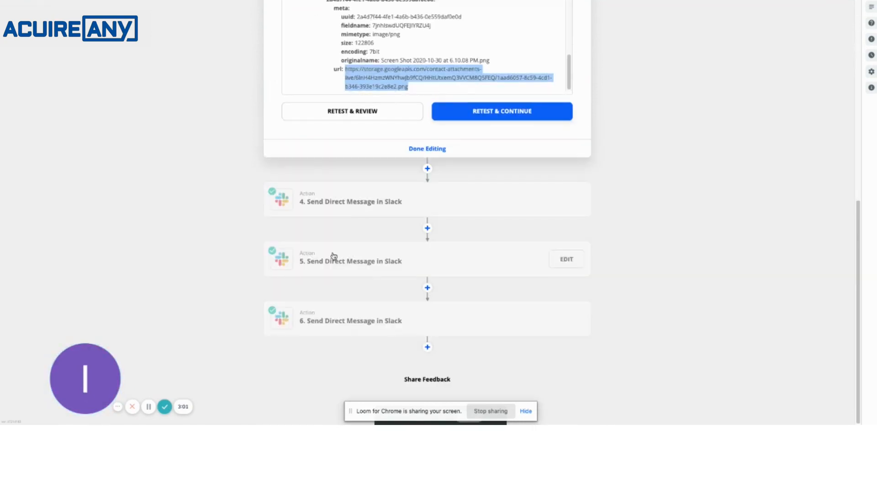
pyautogui.click(357, 325)
pyautogui.click(341, 296)
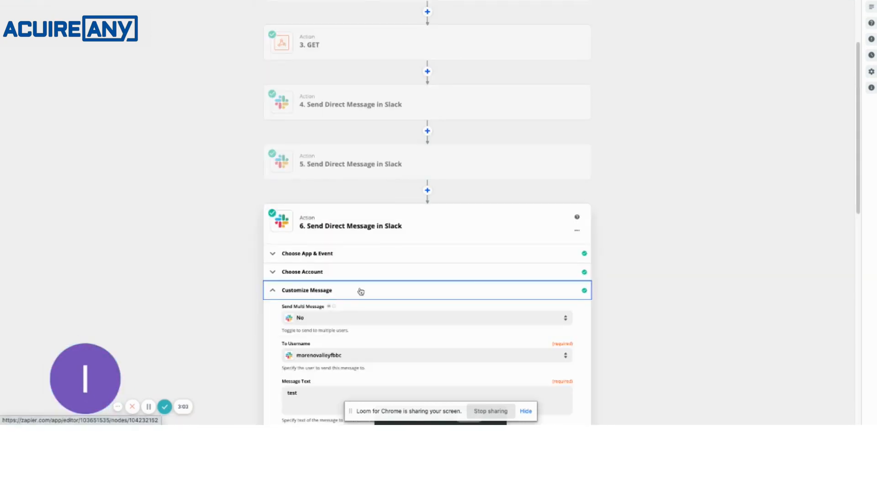
pyautogui.scroll(-6, 476, 274)
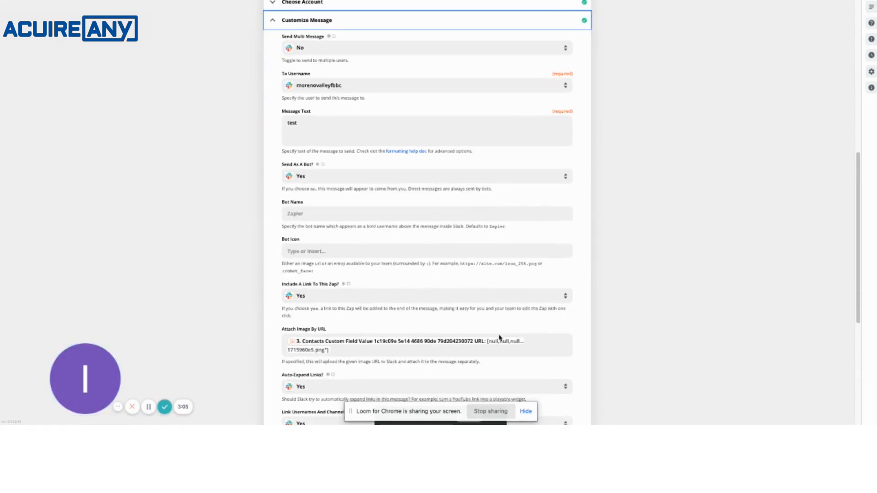
pyautogui.click(346, 347)
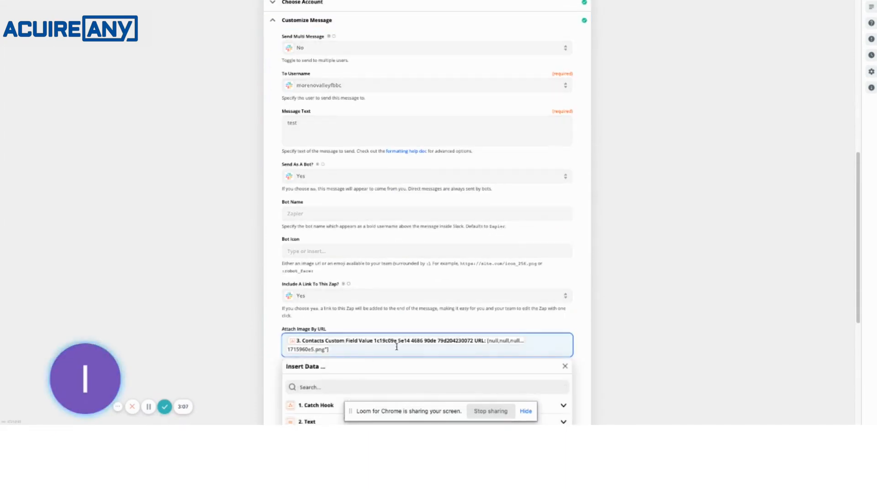
pyautogui.press('BackSpace')
pyautogui.scroll(-3, 352, 312)
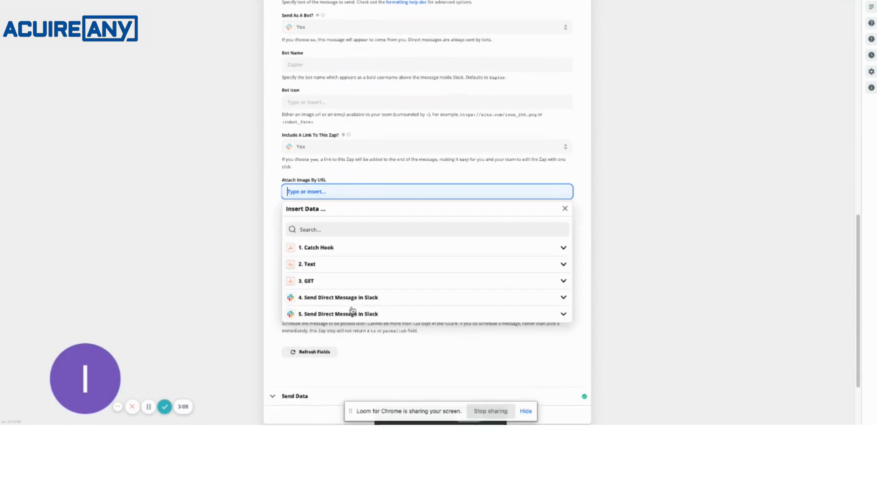
# Step: Search the insertable data for "url" and insert GET's Contacts Custom Field Value B265a589 04f1 4d55 B9d7 03ebbc9dd113 URL into Attach Image By URL
pyautogui.click(316, 284)
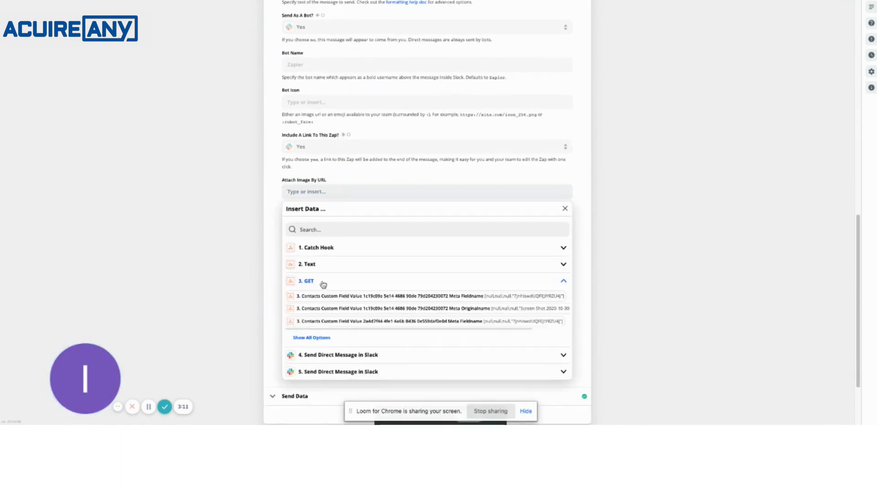
pyautogui.click(307, 336)
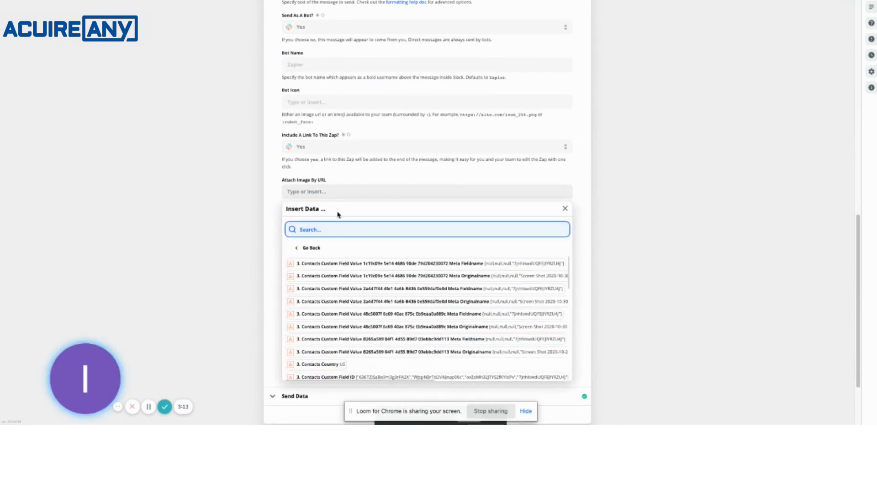
pyautogui.write('url')
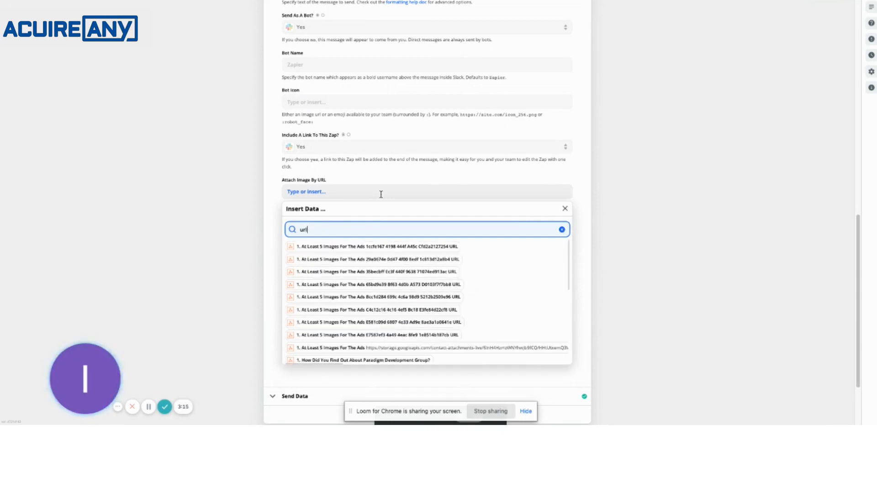
pyautogui.scroll(-3, 457, 302)
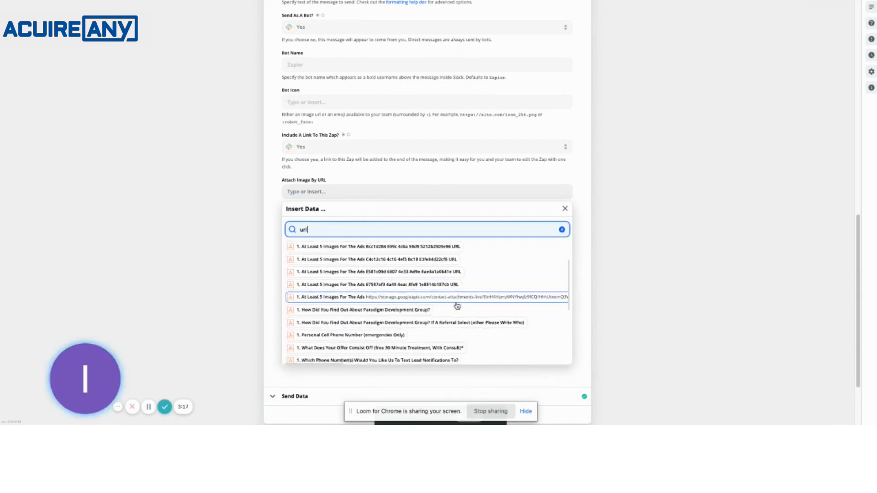
pyautogui.scroll(-5, 456, 302)
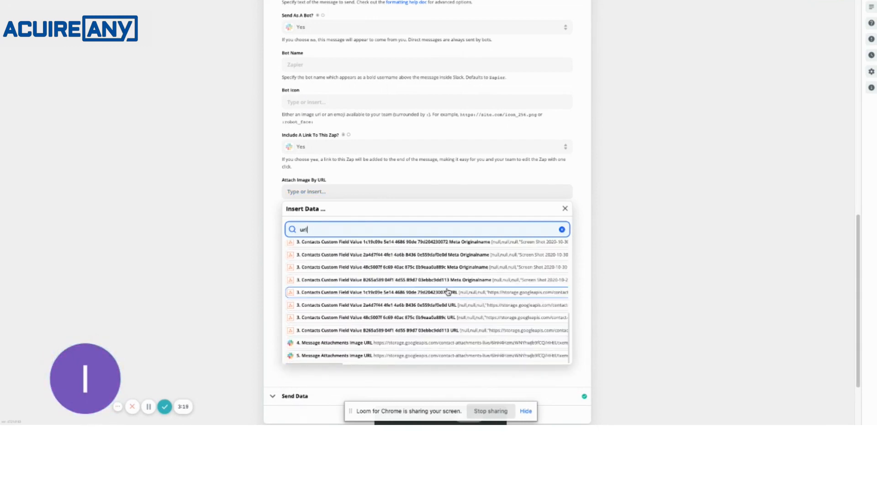
pyautogui.scroll(4, 448, 292)
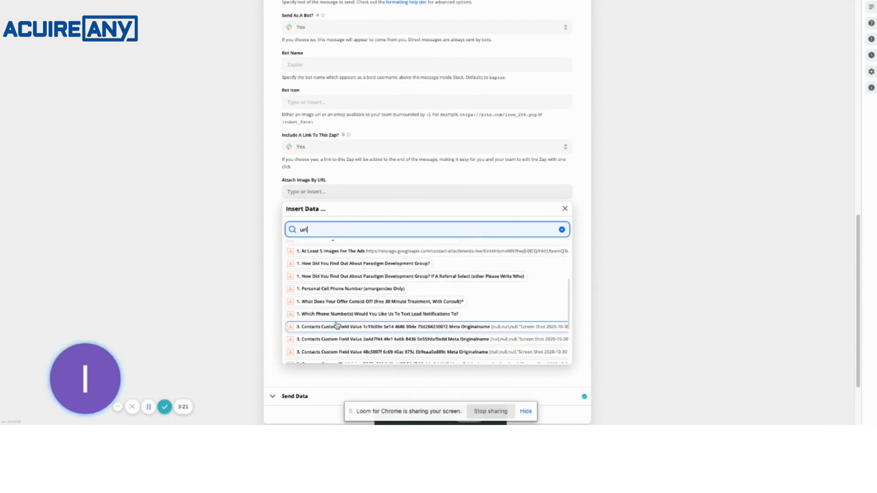
pyautogui.scroll(-1, 320, 320)
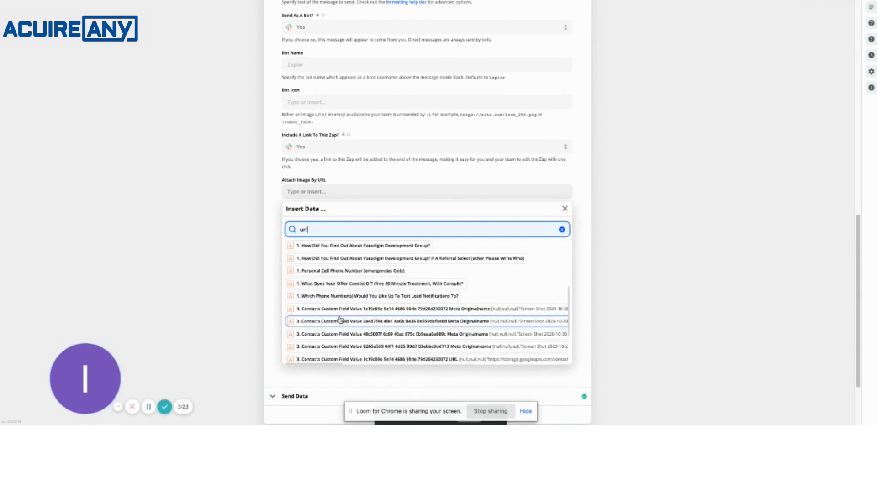
pyautogui.scroll(-2, 328, 319)
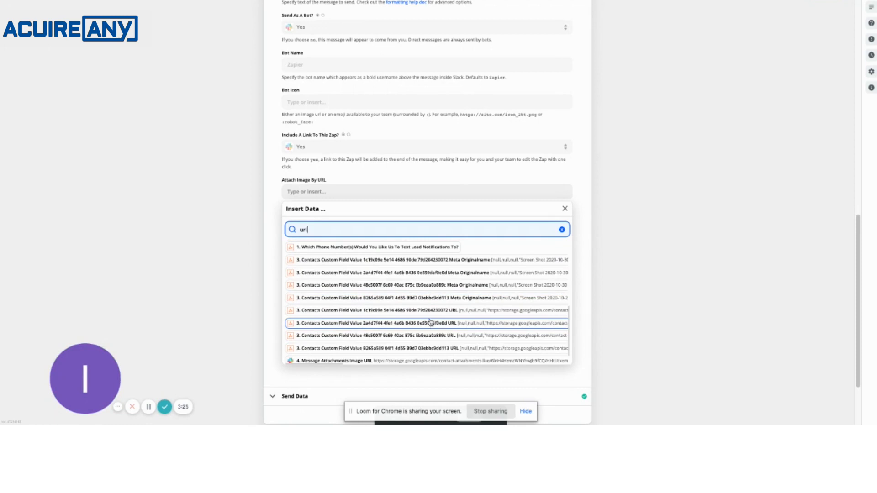
pyautogui.scroll(-1, 416, 347)
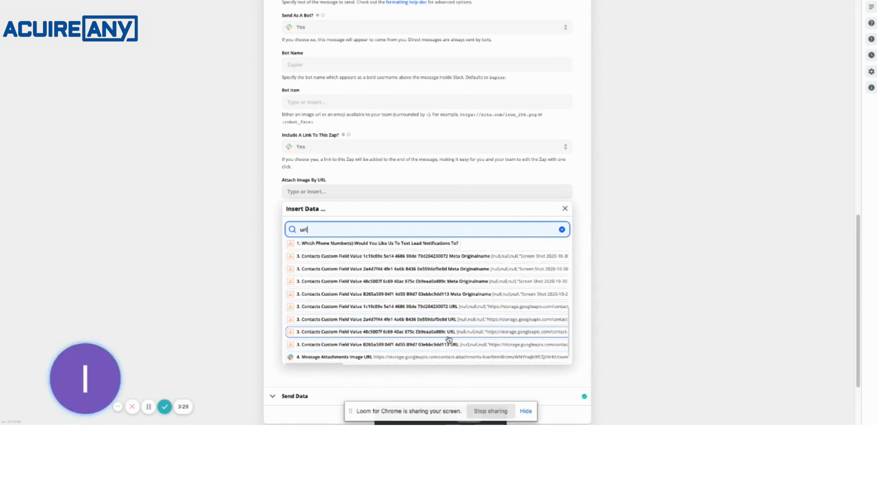
pyautogui.click(446, 345)
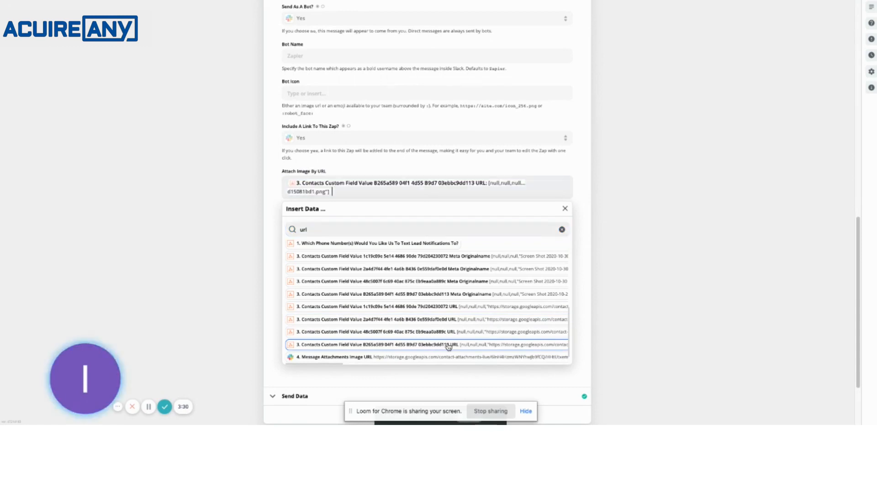
# Step: Close the data list and continue step 6 from Customize Message to Send Data
pyautogui.click(198, 226)
pyautogui.scroll(-2, 277, 226)
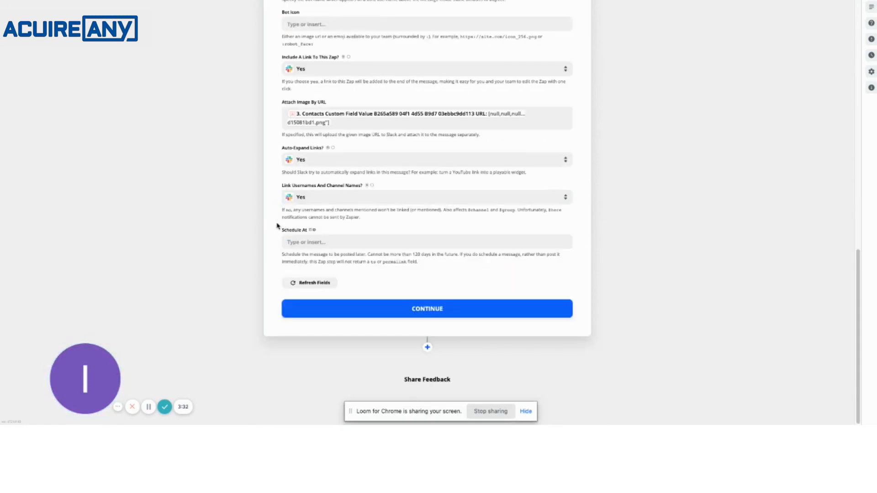
pyautogui.click(388, 309)
pyautogui.scroll(-5, 263, 236)
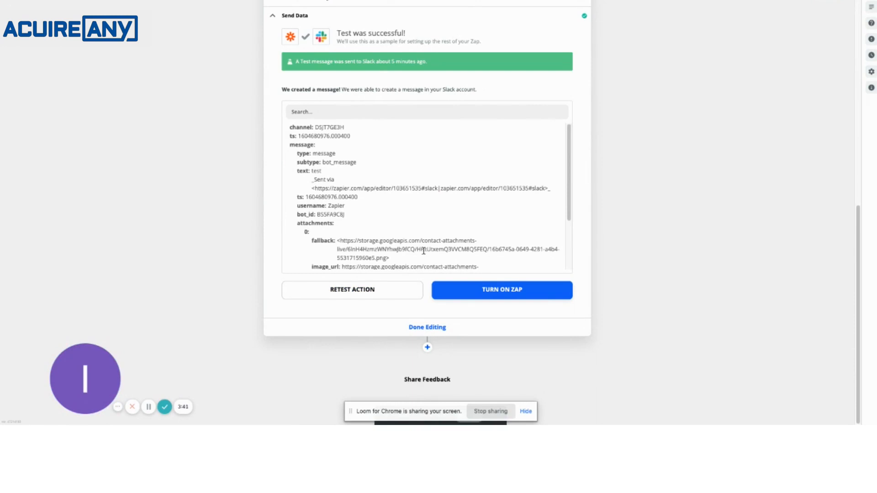
# Step: Review step 6's Slack test output and the zap's full sequence from Catch Hook to the last direct message
pyautogui.scroll(1, 423, 251)
pyautogui.scroll(-3, 410, 229)
pyautogui.scroll(6, 401, 231)
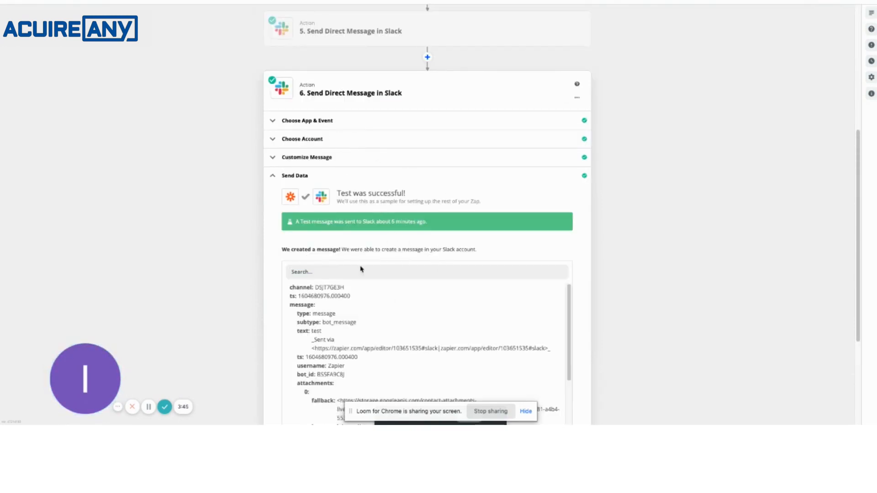
pyautogui.scroll(-3, 405, 273)
pyautogui.scroll(-4, 348, 303)
pyautogui.scroll(10, 340, 248)
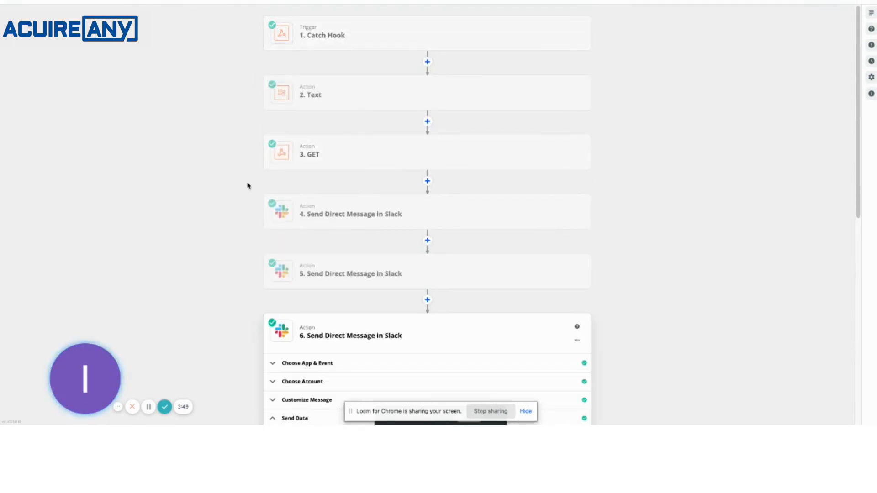
pyautogui.scroll(-3, 249, 181)
pyautogui.scroll(-5, 261, 166)
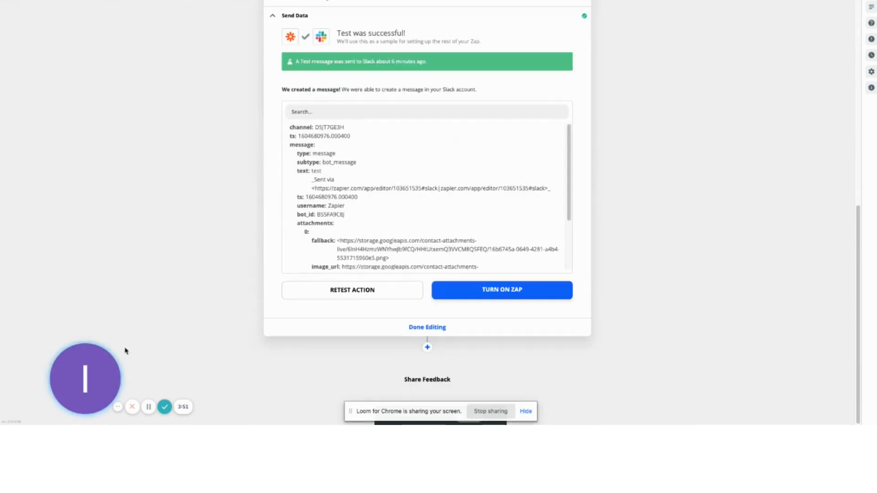